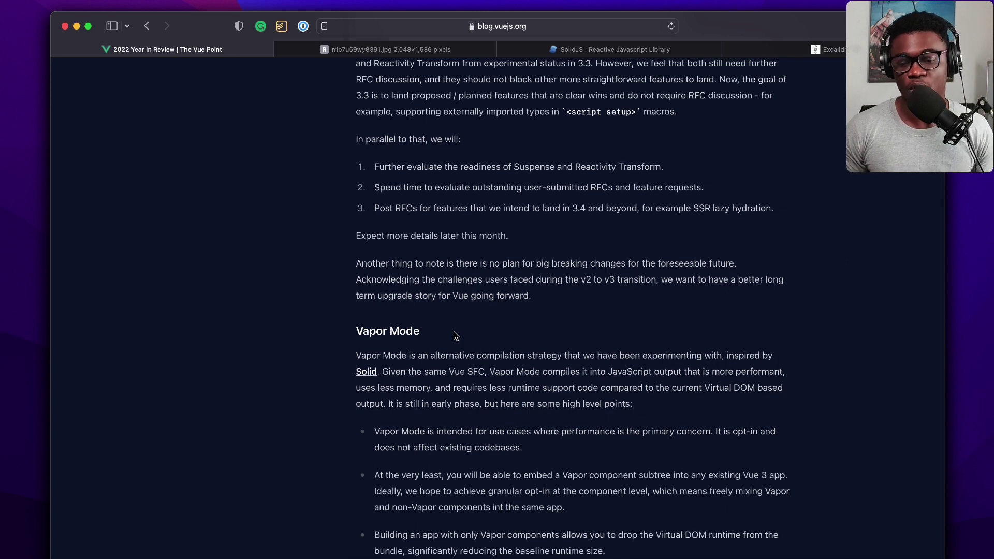
- Read the Vapor Mode section of the Vue post, highlighting the points on performance use cases and dropping the Virtual DOM runtime
scroll(454, 336, "down", 2)
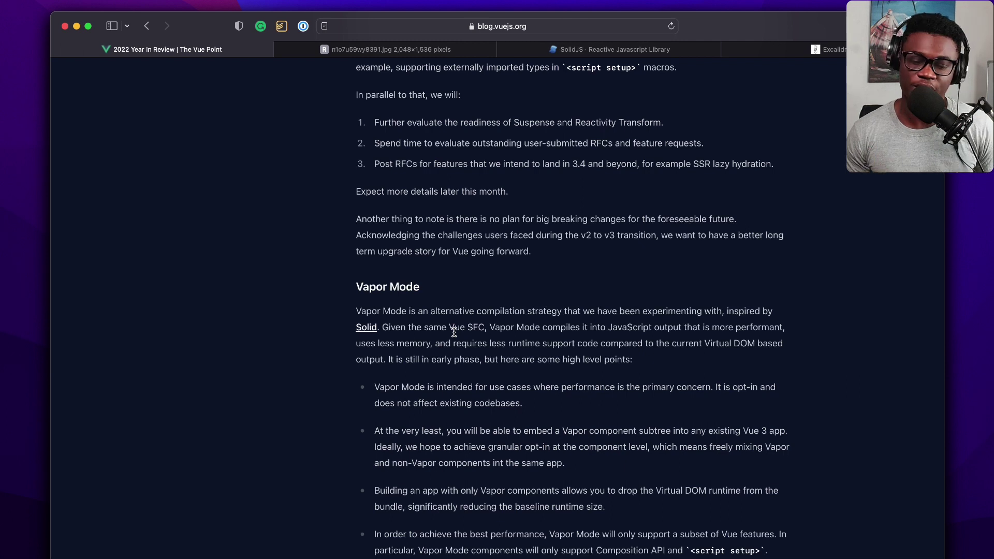
scroll(454, 332, "down", 5)
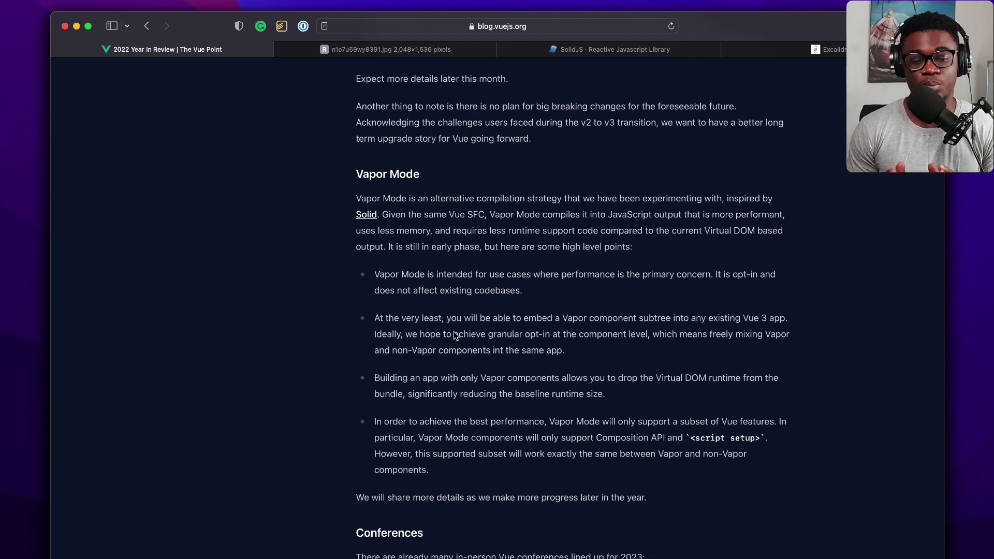
scroll(453, 334, "down", 2)
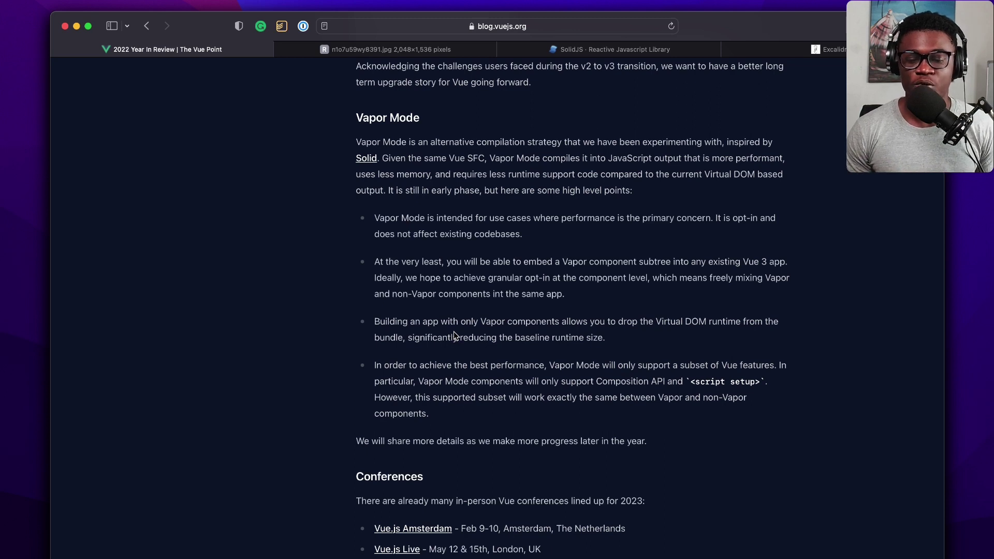
scroll(453, 336, "down", 3)
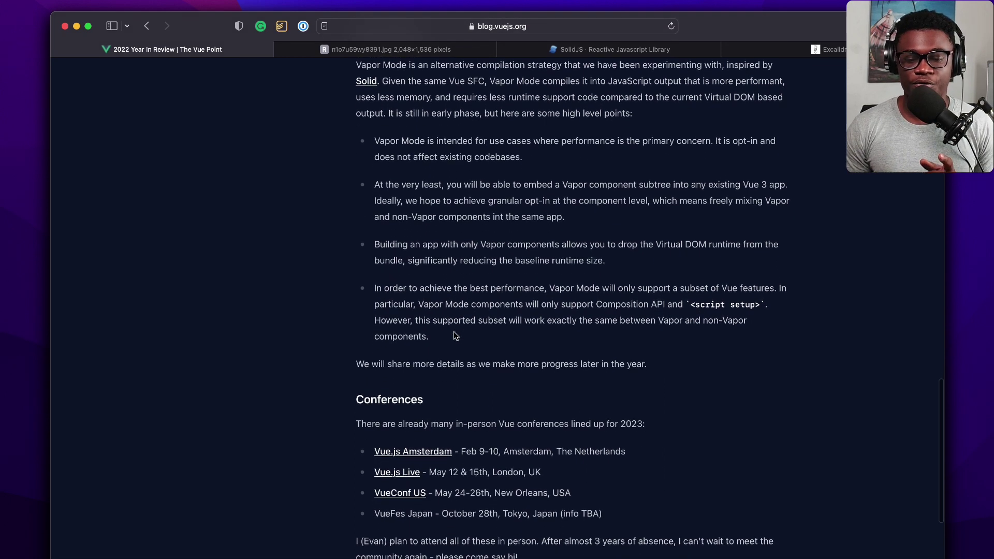
scroll(454, 336, "up", 1)
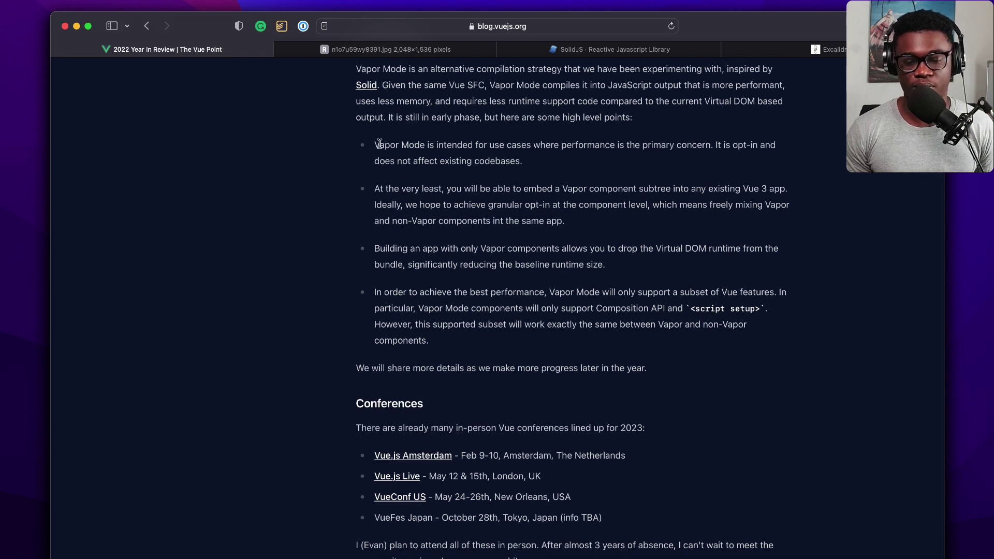
left_click_drag(375, 143, 552, 173)
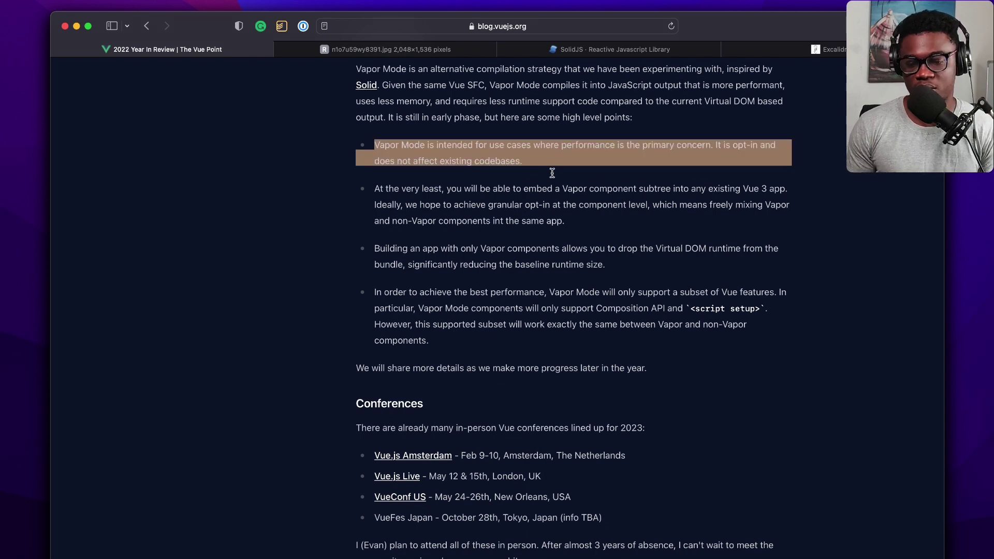
left_click(551, 173)
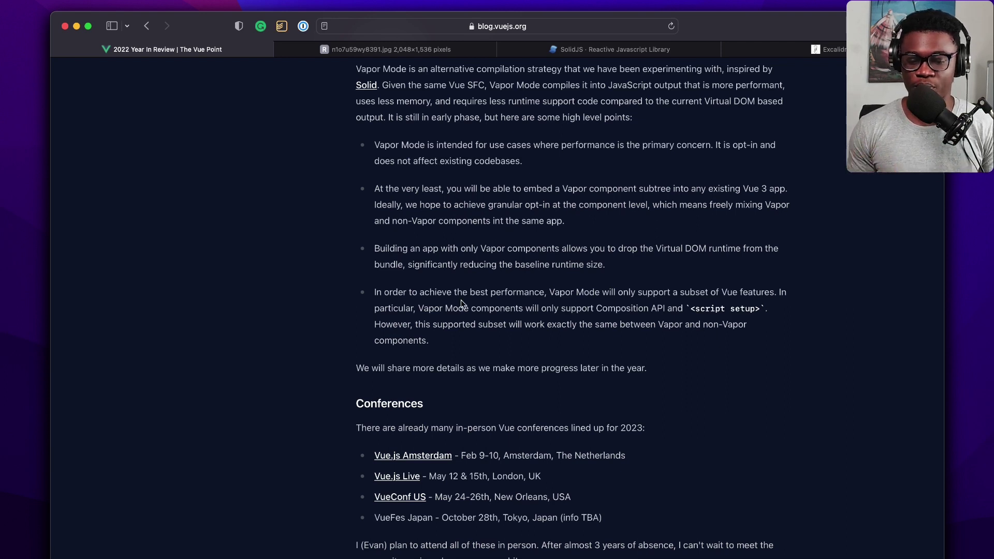
left_click_drag(380, 248, 553, 255)
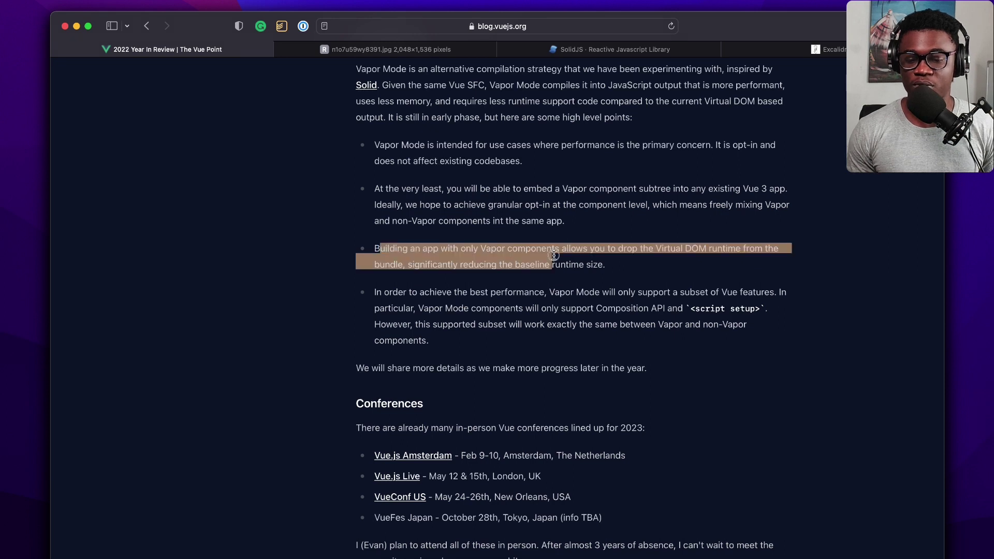
left_click(628, 266)
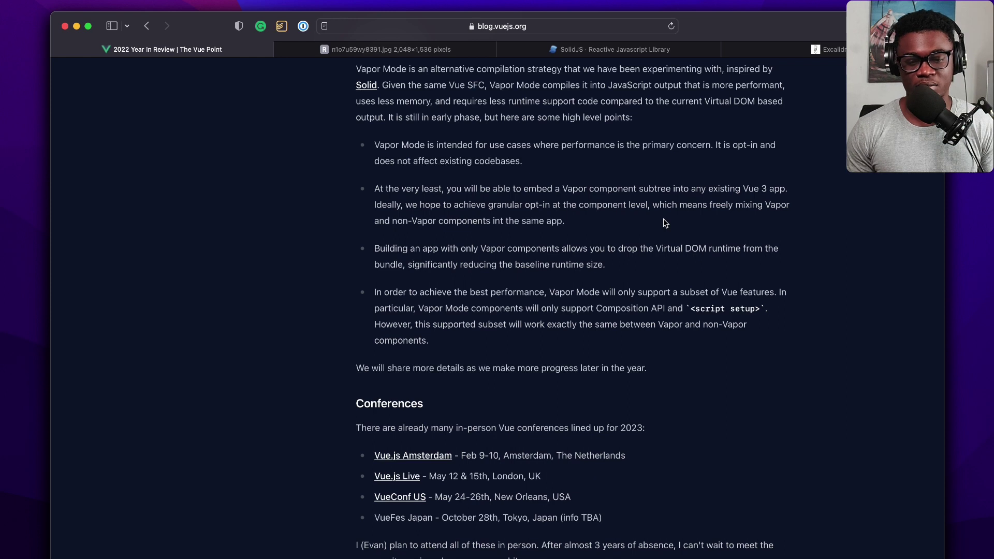
- Review Solid's comparison with Vue on the SolidJS site and view the slide image about the experimental new compilation strategy
left_click(611, 52)
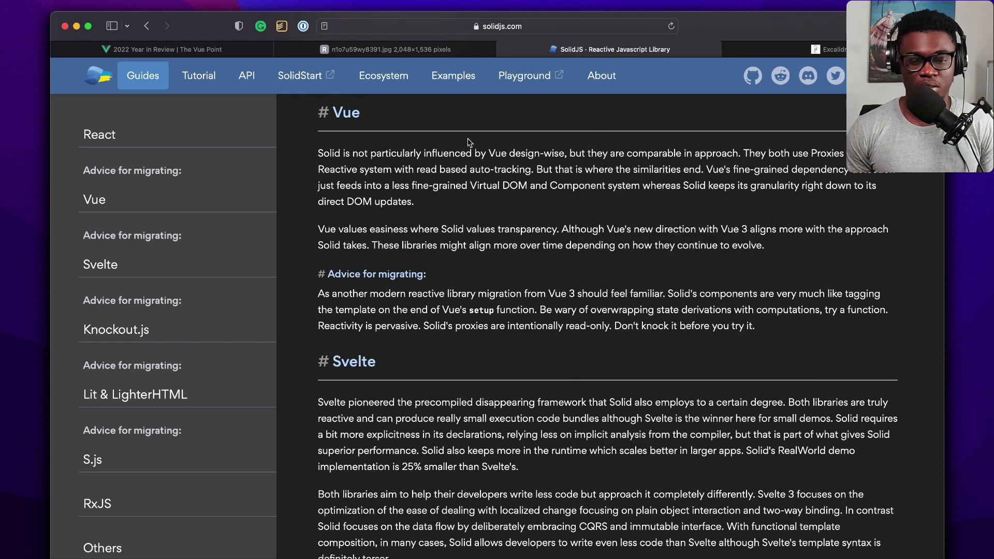
scroll(472, 147, "up", 2)
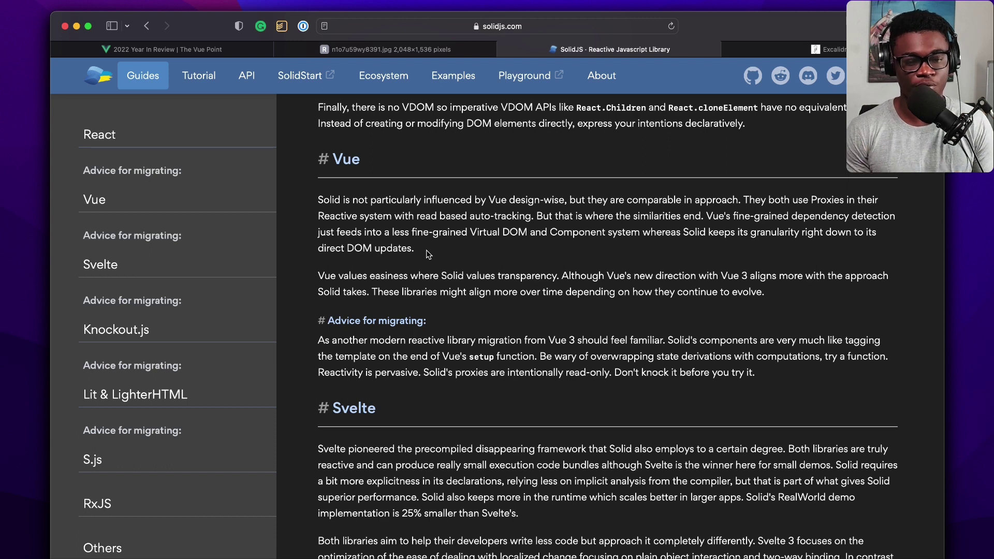
left_click(217, 55)
left_click(348, 52)
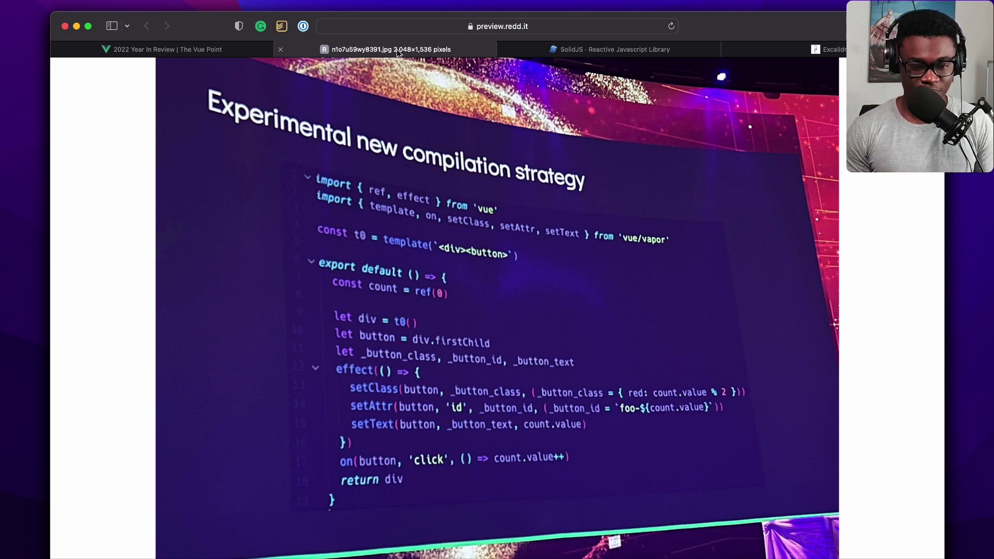
- Switch to Excalidraw and add the text note "1. There won't be any change to how you write SFC in Vue" on the blank canvas
left_click(823, 49)
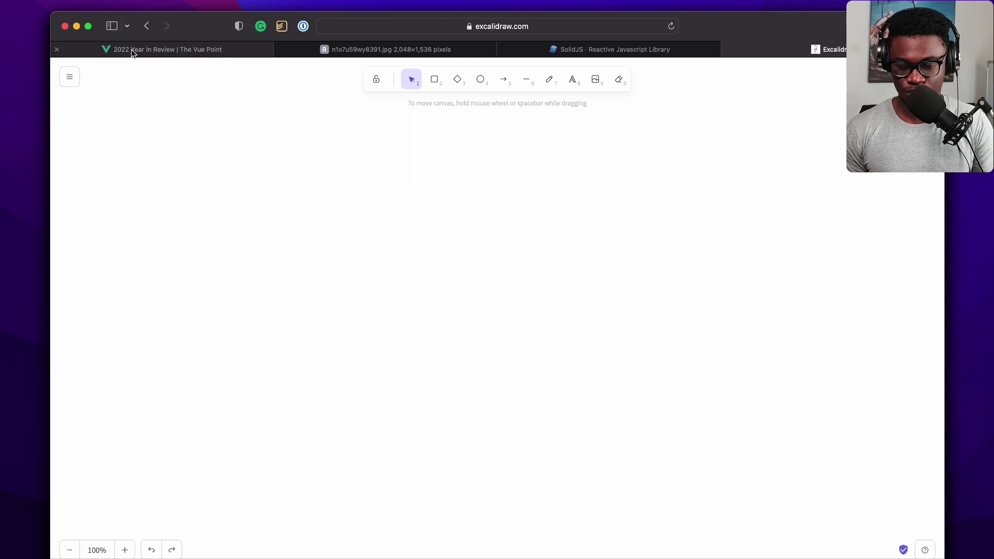
mouse_move(132, 51)
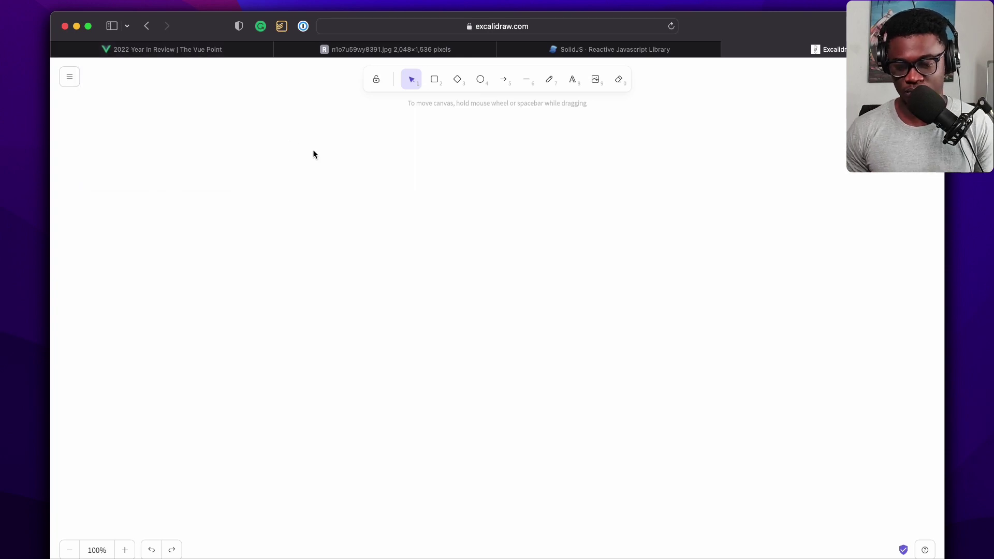
left_click(571, 87)
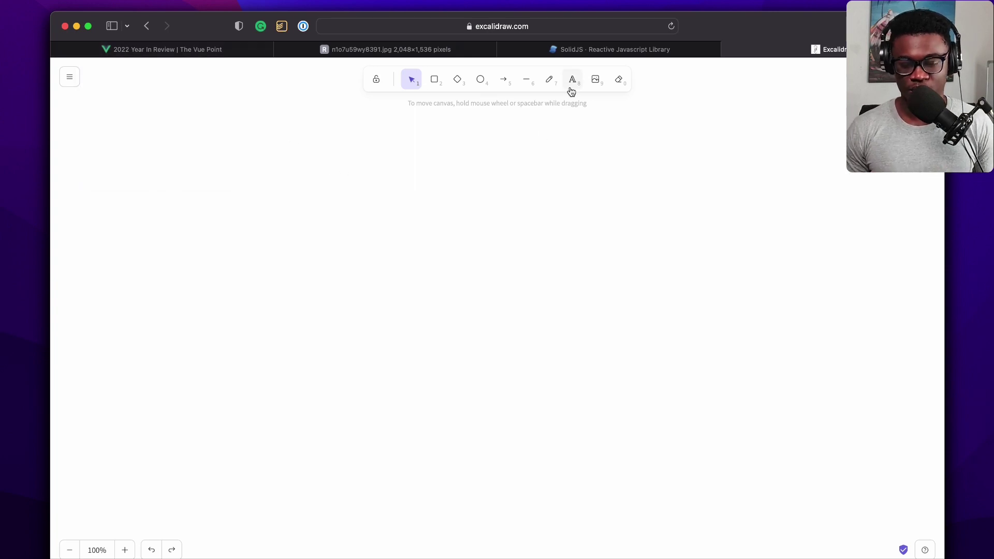
left_click(411, 188)
type(".")
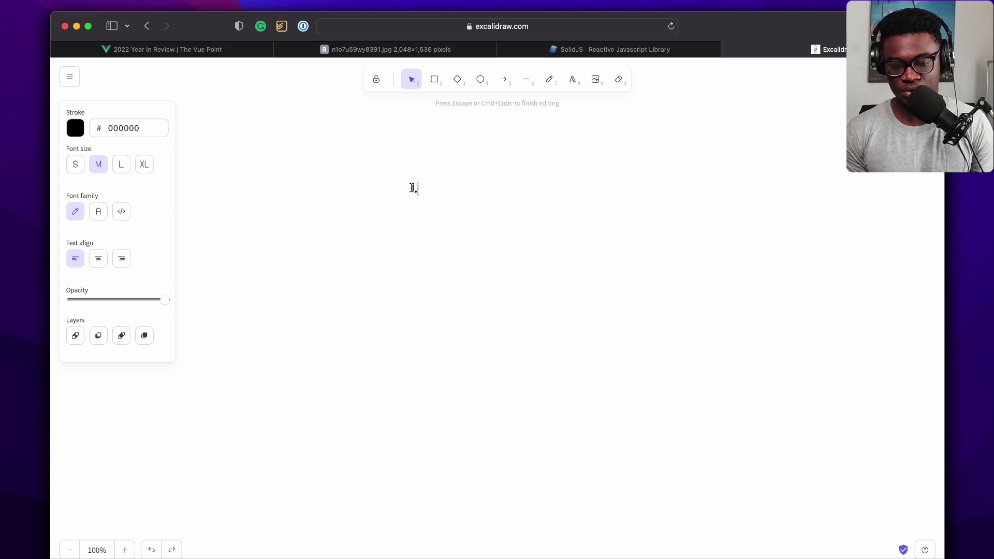
type(" There won")
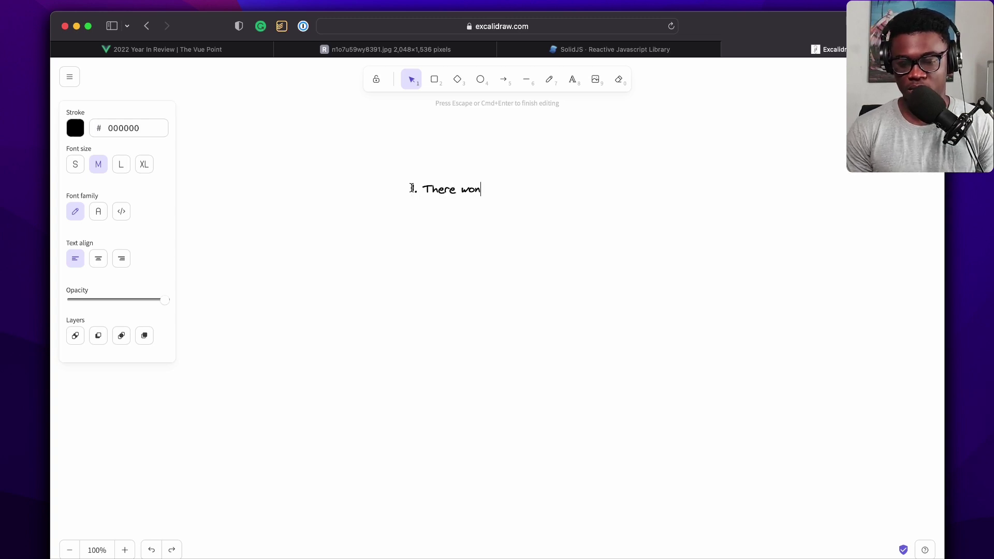
type("'t be an")
type("y changes")
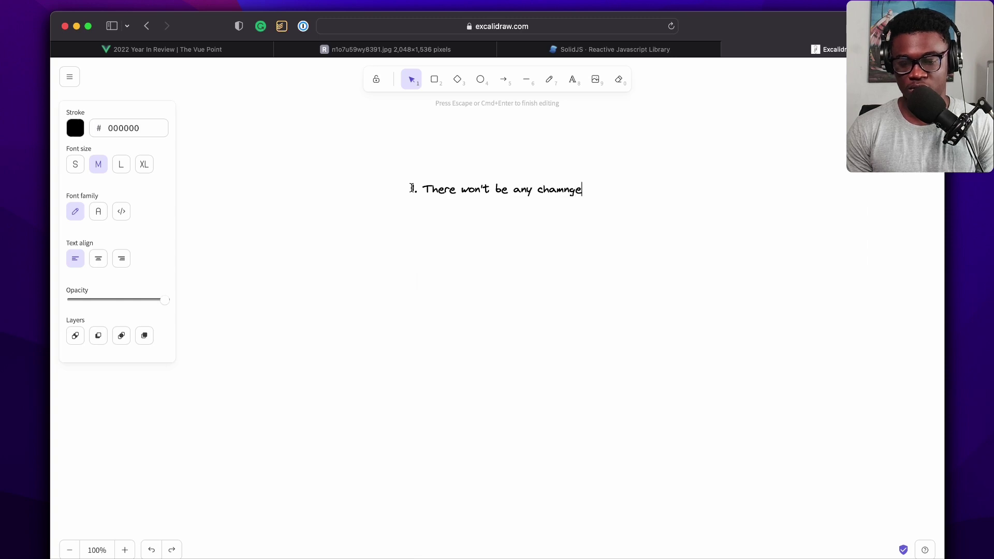
key("BackSpace")
key("BackSpace")
key("BackSpace")
type("ge to how y")
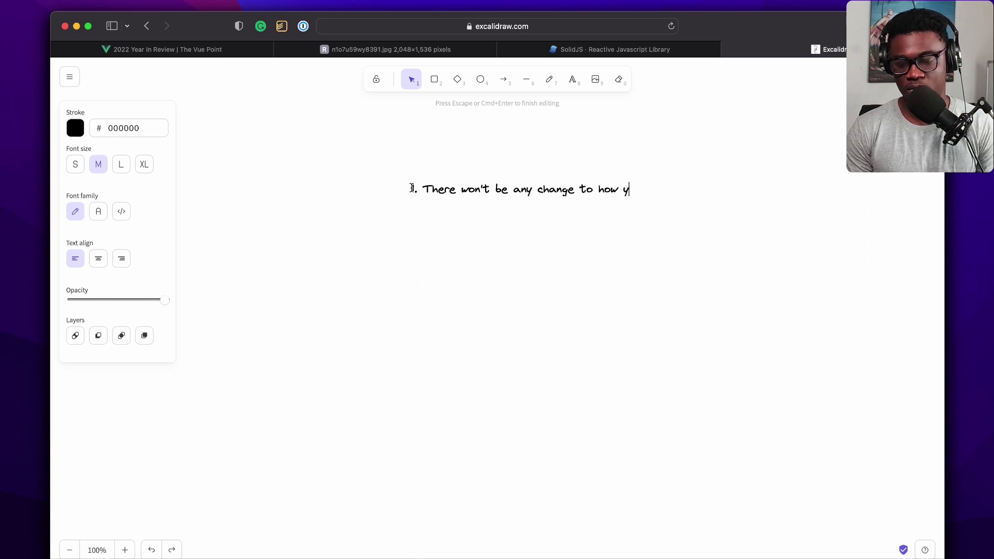
type("ou write SD")
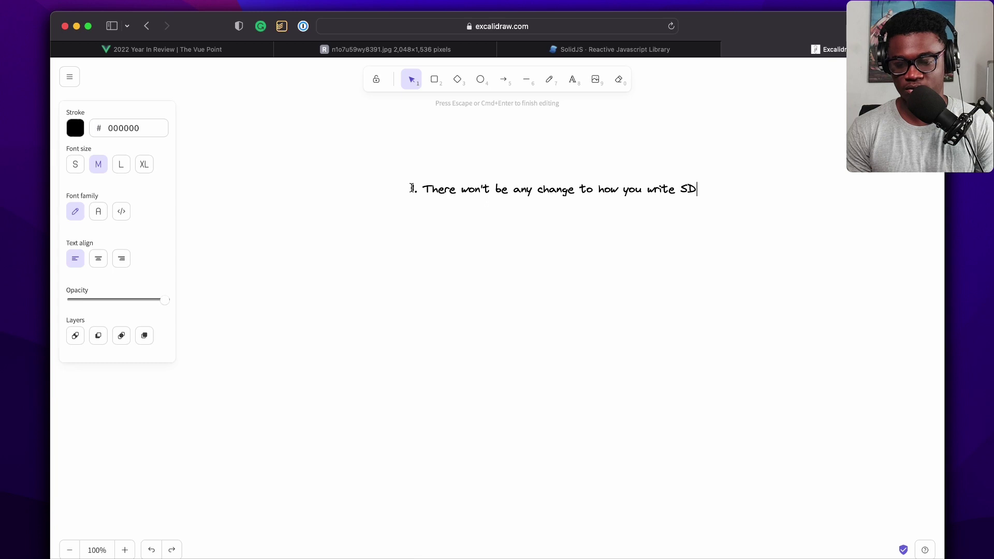
key("BackSpace")
type("FC in VUe")
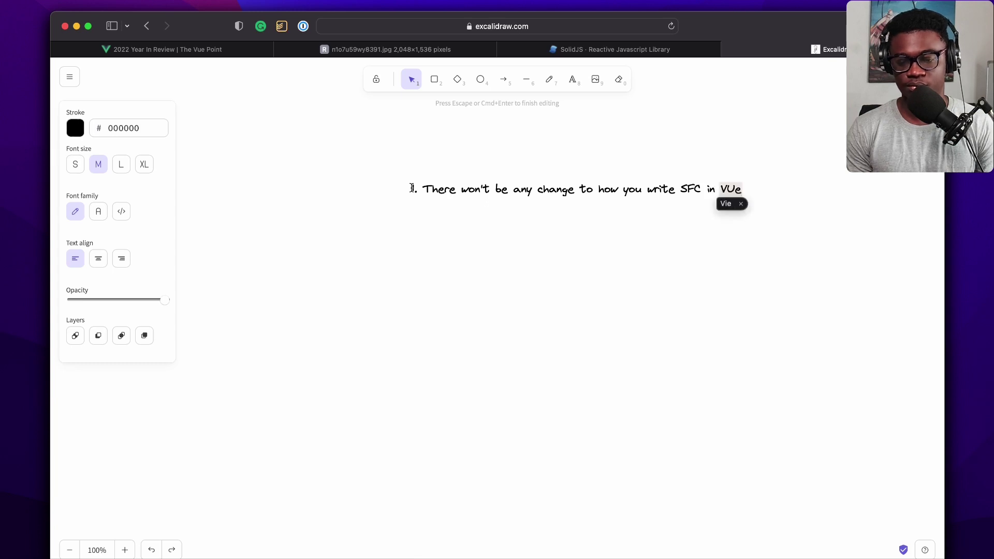
key("BackSpace")
key("BackSpace")
type("ue")
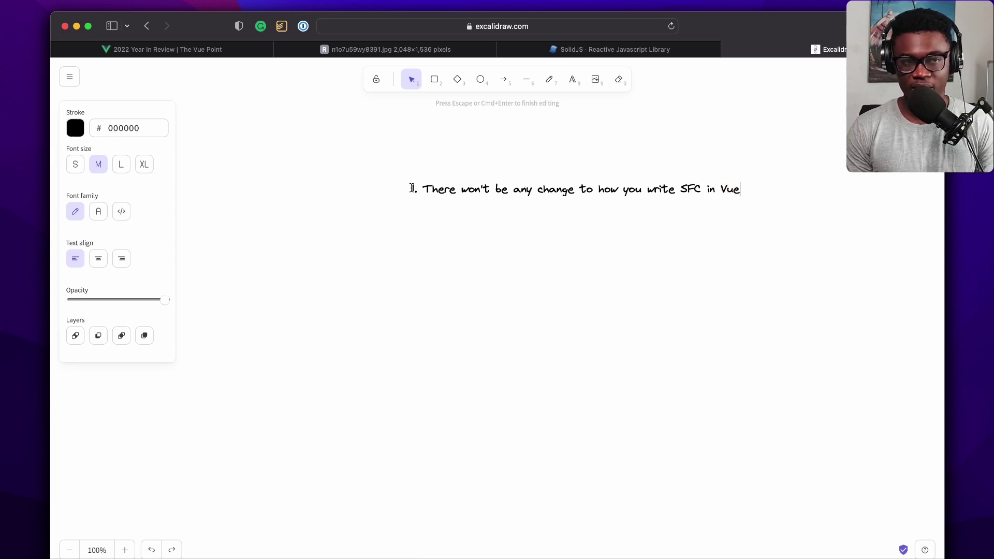
key("Return")
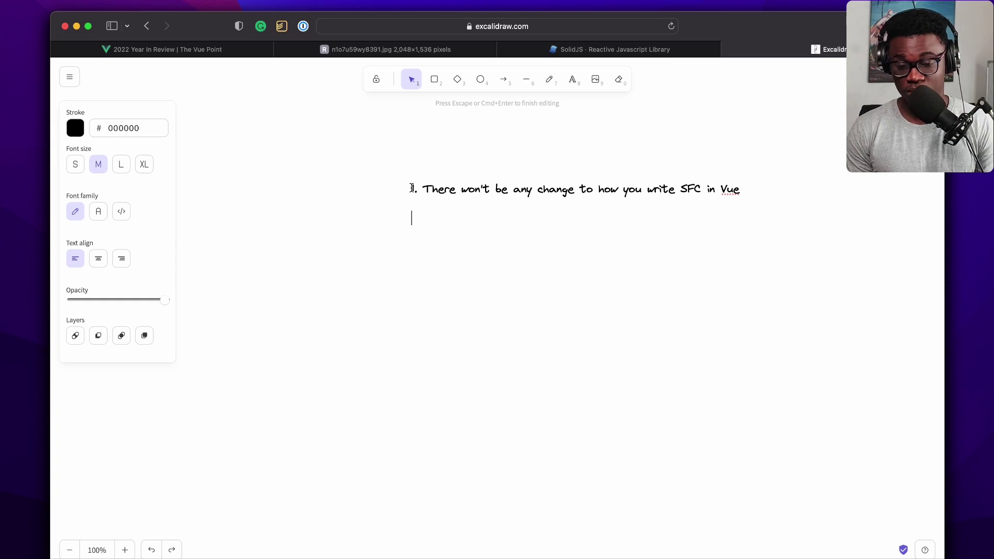
key("BackSpace")
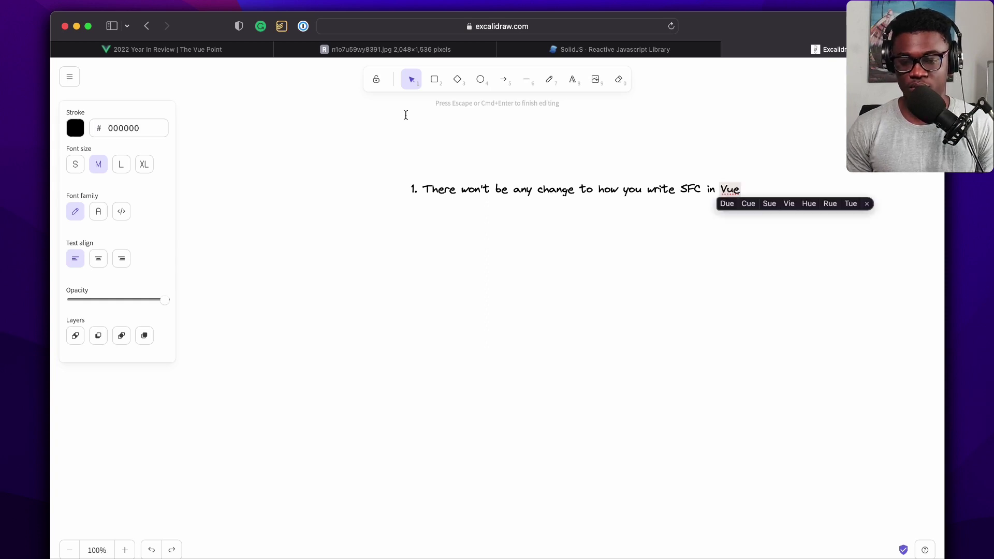
left_click(572, 79)
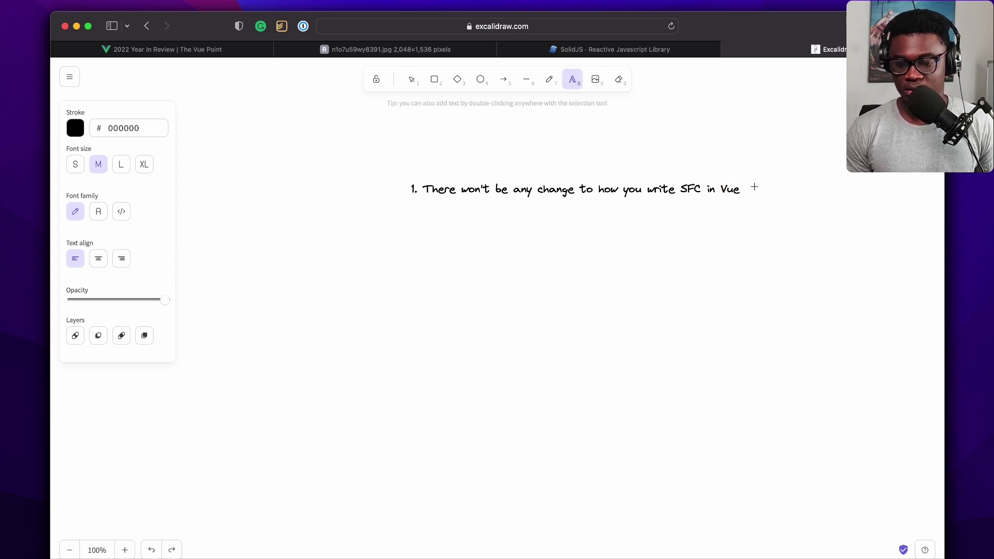
left_click(416, 212)
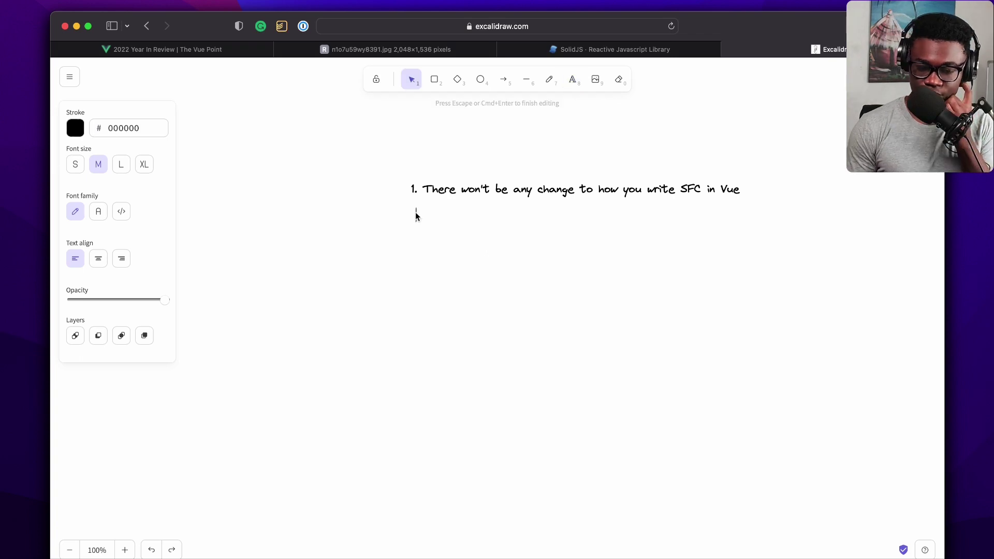
key("Escape")
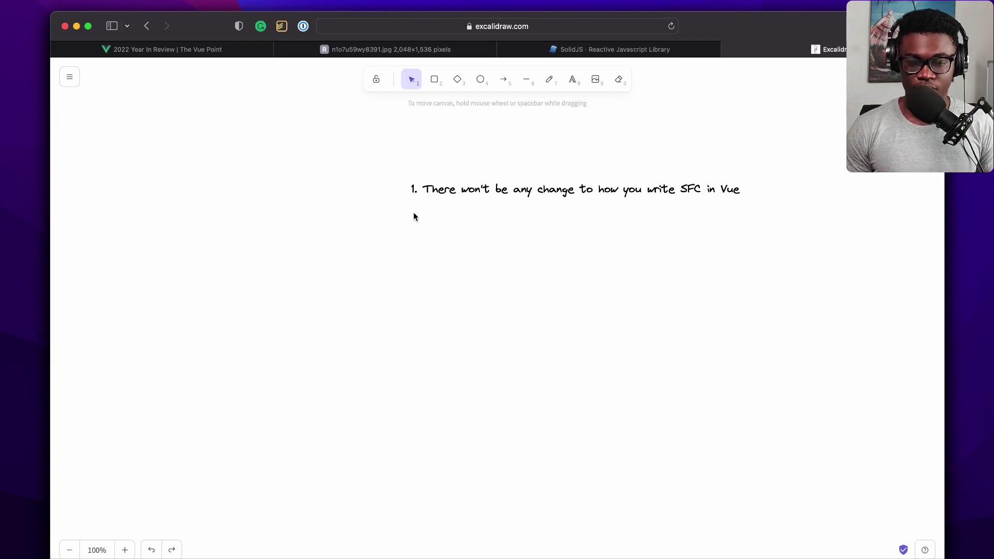
- Add a second text note below the first reading "2. This will make for a more performant Vue component"
double_click(414, 213)
type("2")
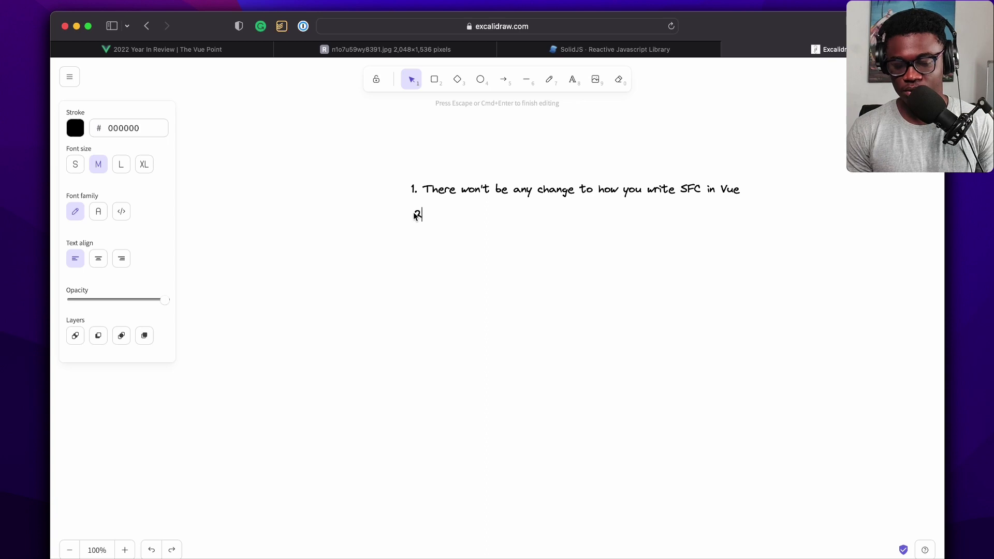
type(". This ")
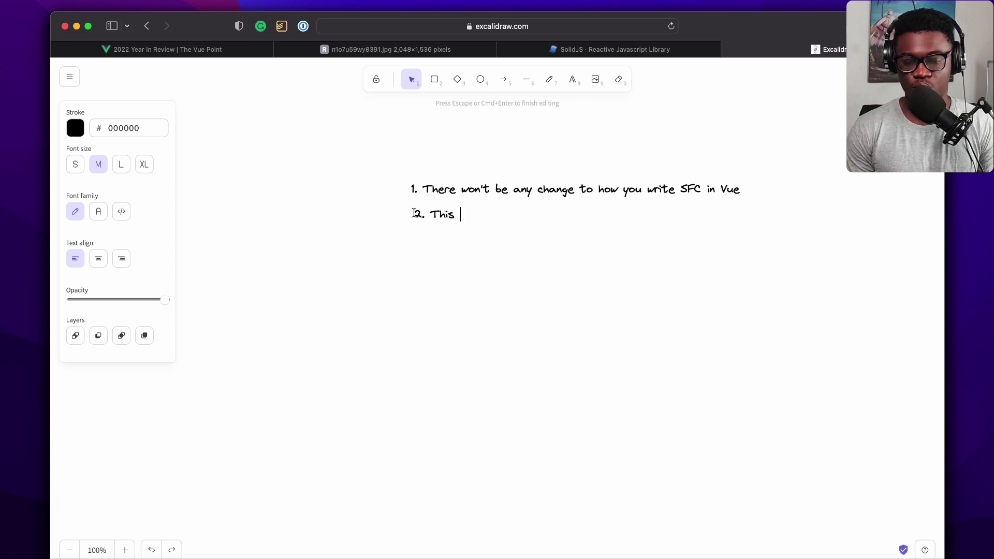
type("will make for a m")
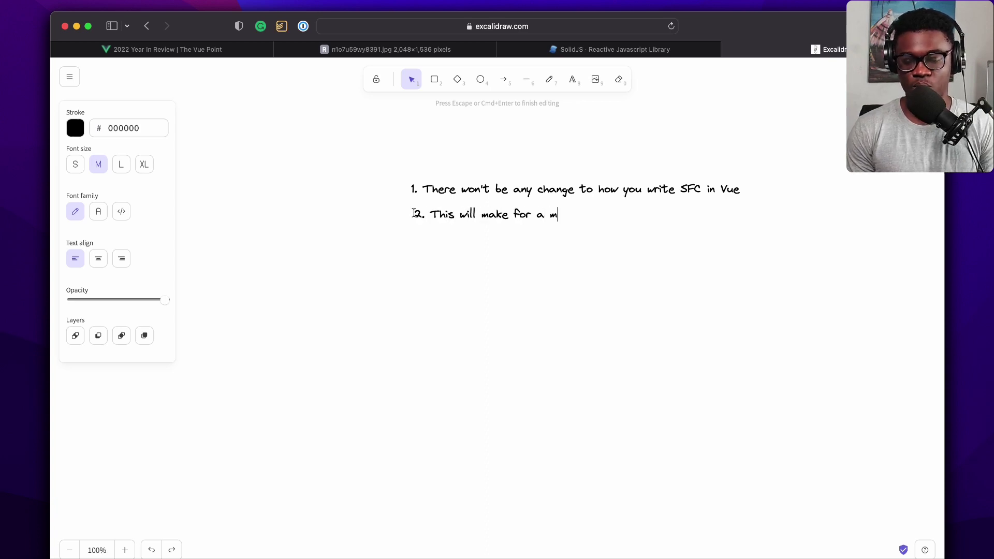
type("ore performant")
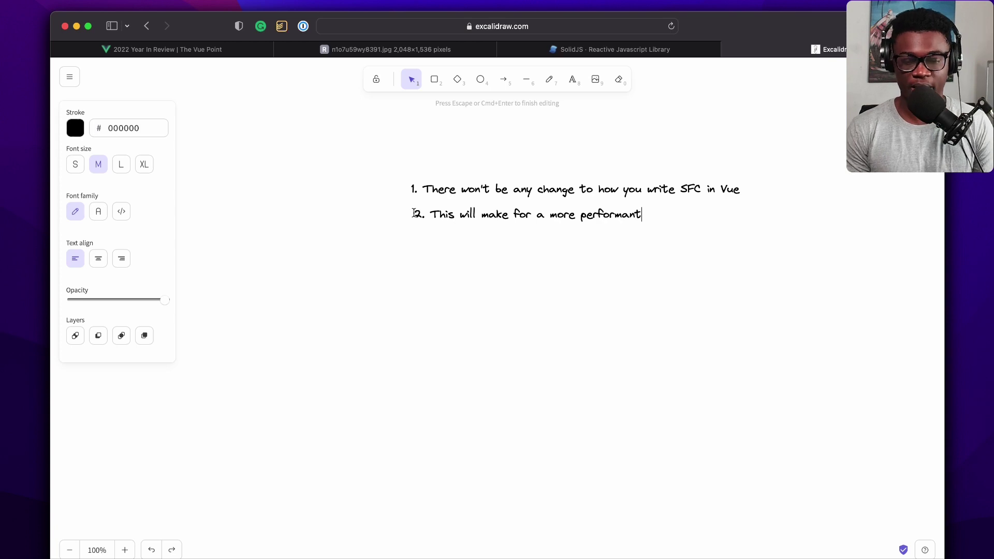
type(" Vue ")
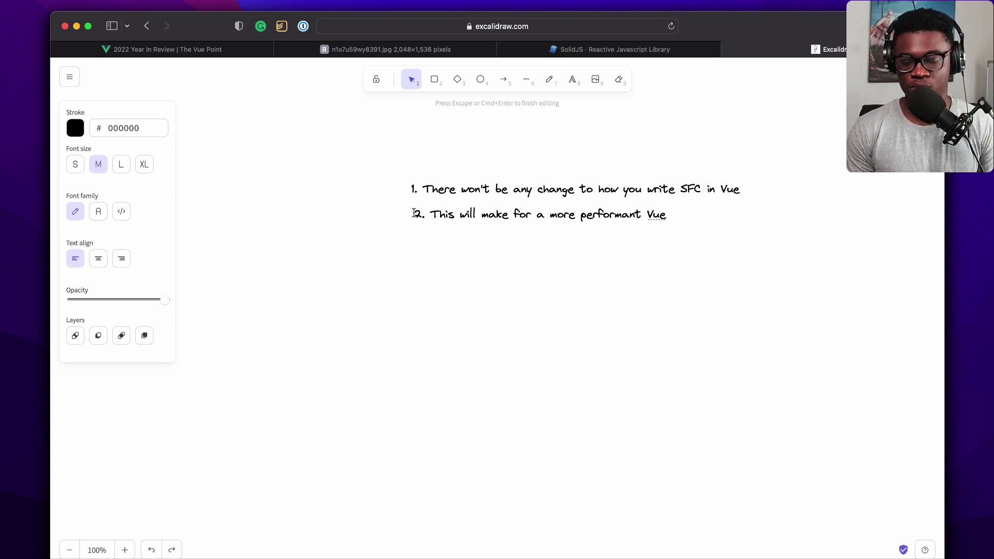
type("component")
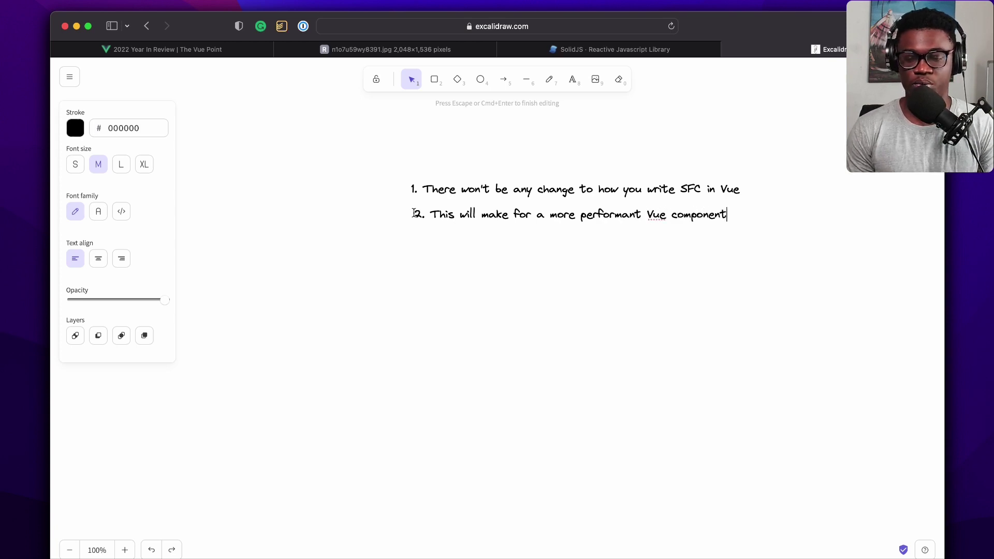
- Remove the word "a" before "more performant" in the second note and finish editing it
left_click(544, 214)
key("BackSpace")
key("BackSpace")
key("BackSpace")
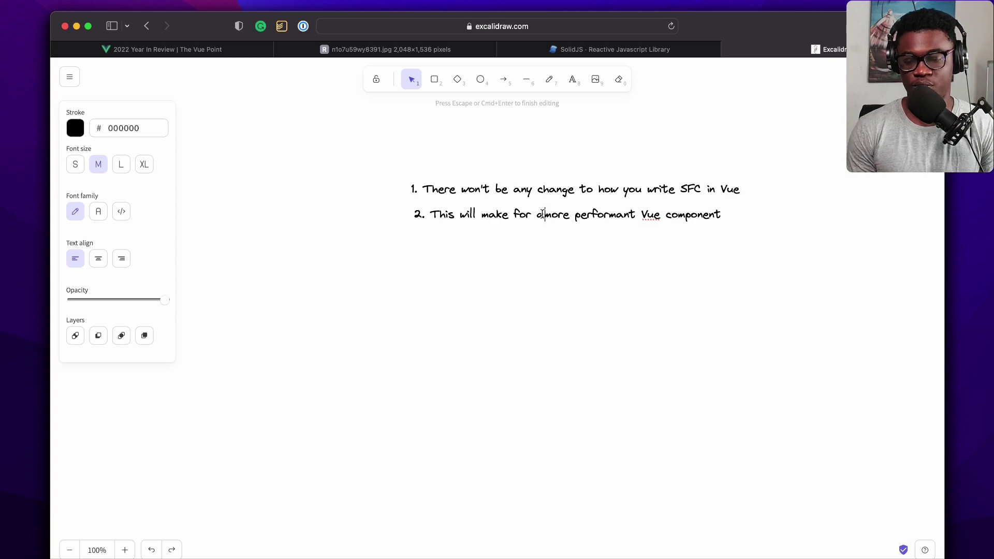
left_click(727, 210)
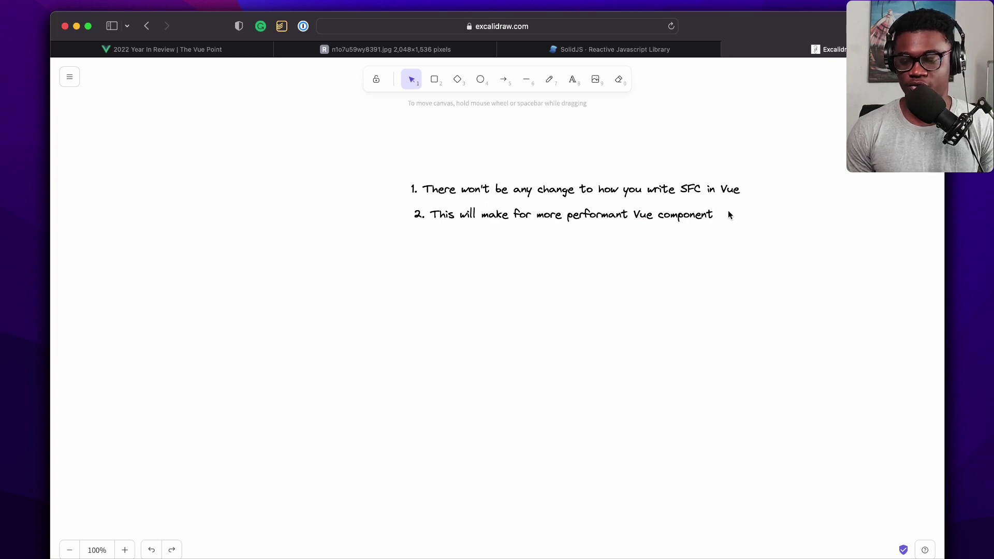
- Change "component" to "components" at the end of the second note and finish editing it
double_click(727, 211)
left_click(720, 216)
left_click(709, 216)
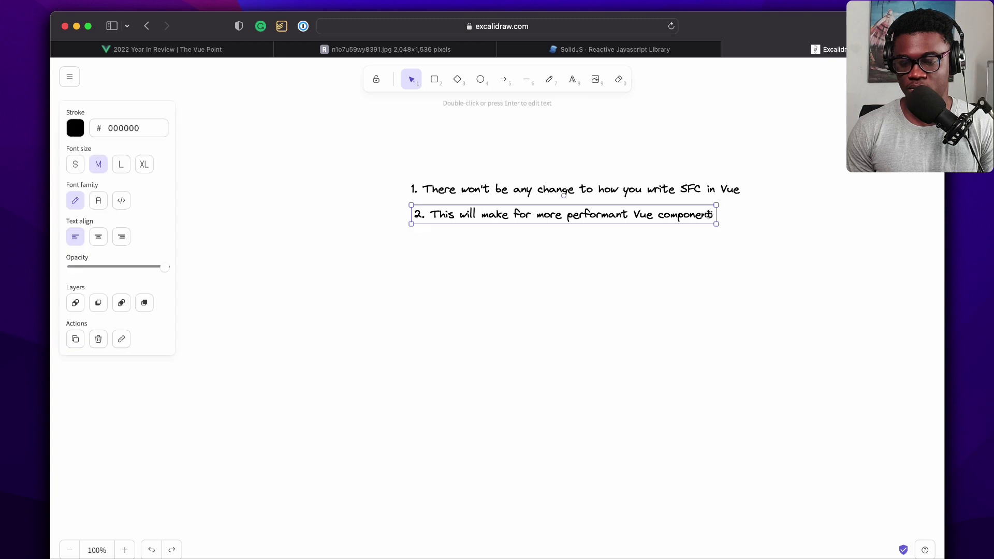
double_click(709, 216)
key("Right")
type("s")
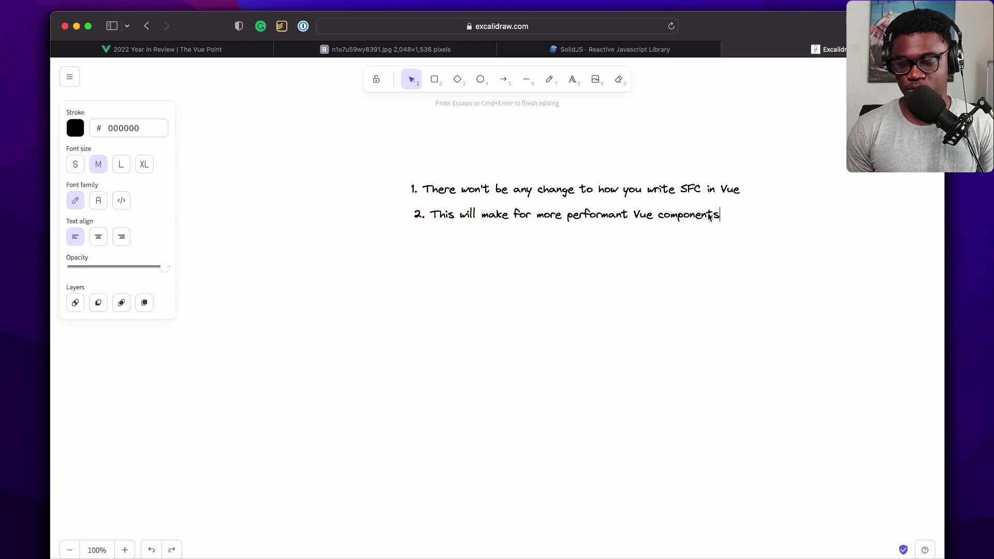
left_click(758, 226)
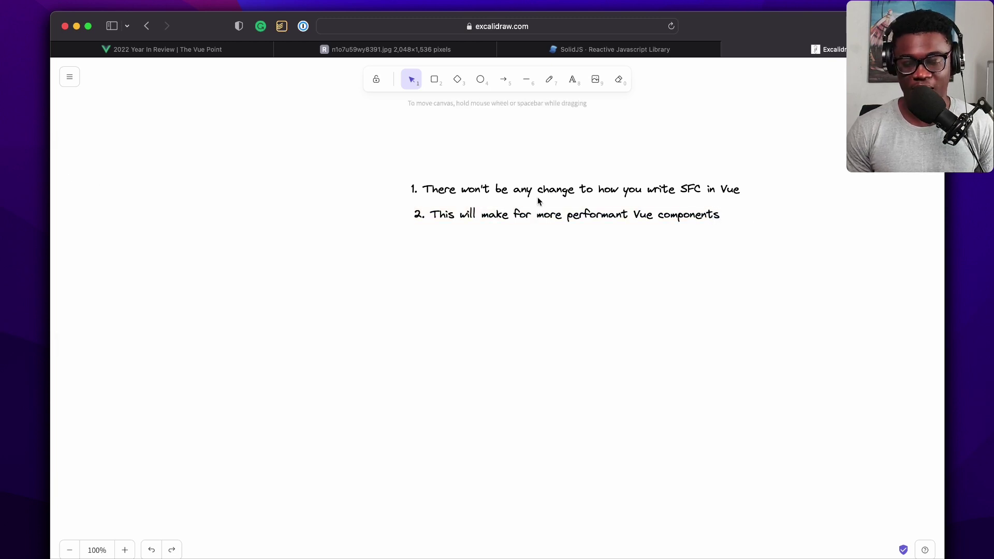
- Add a third text note below the second reading "3. Opt-in at the component level"
left_click(576, 82)
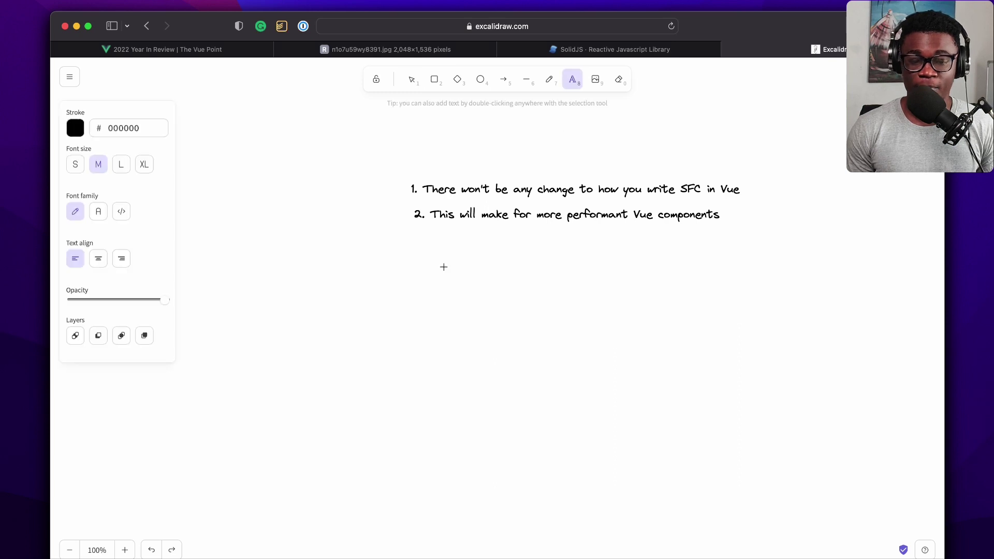
left_click(418, 235)
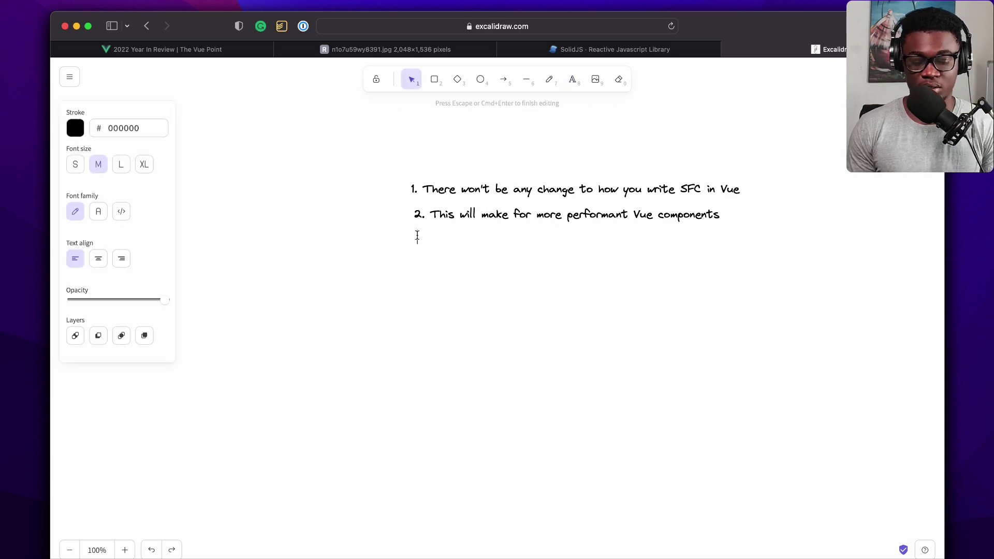
type("3. Opt")
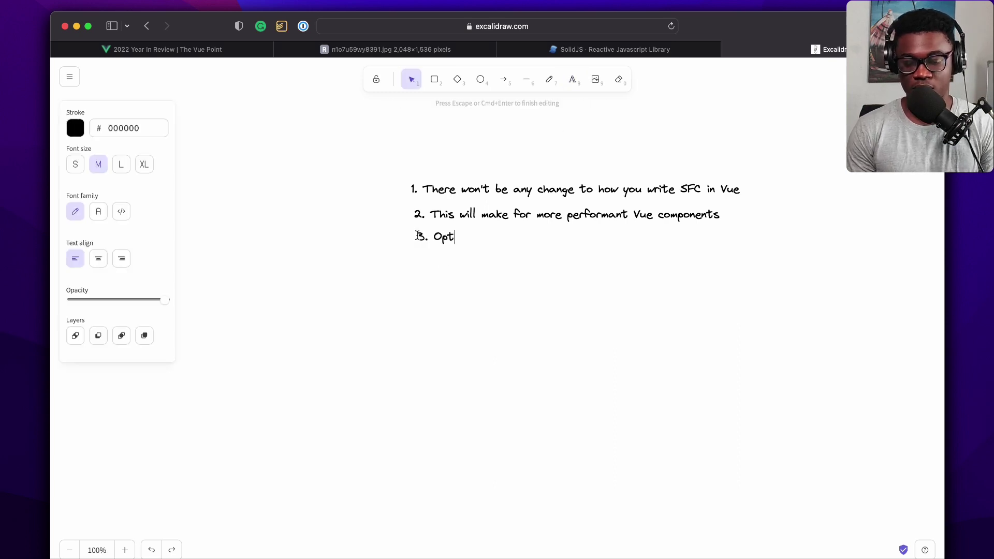
type("-in at the ")
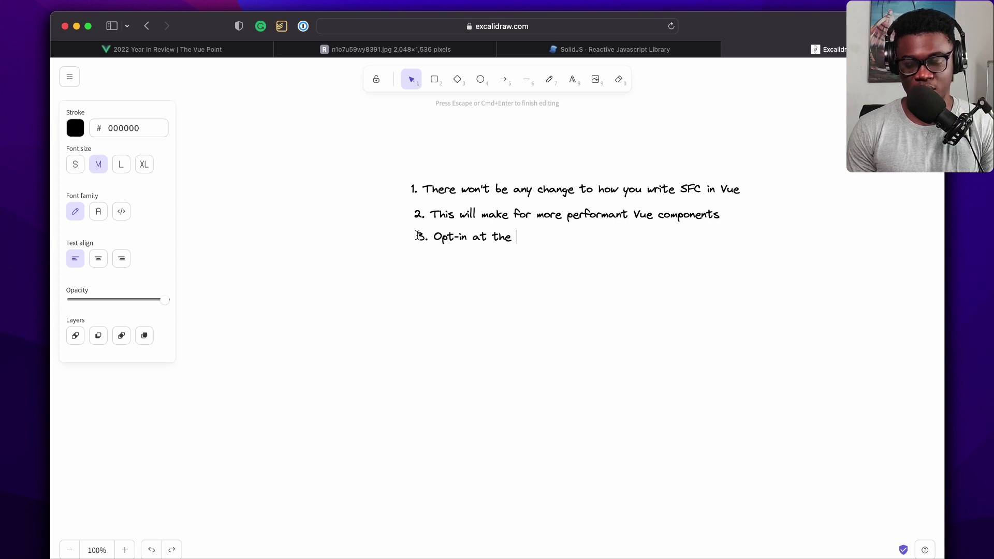
type("component level")
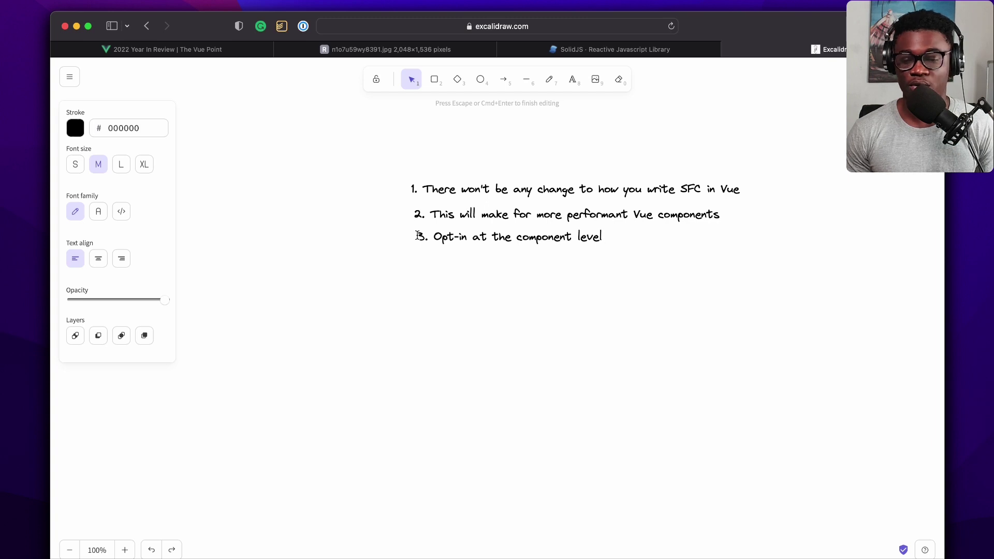
- Add a fourth text note below the third reading "4. No V-dom 🎉", with the party popper emoji at the end
left_click(572, 80)
left_click(420, 267)
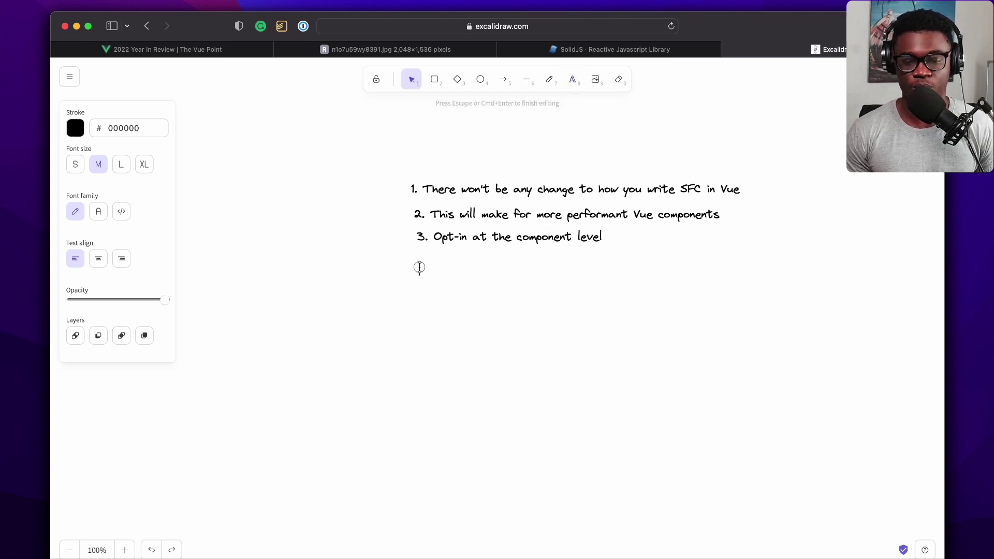
type("4.")
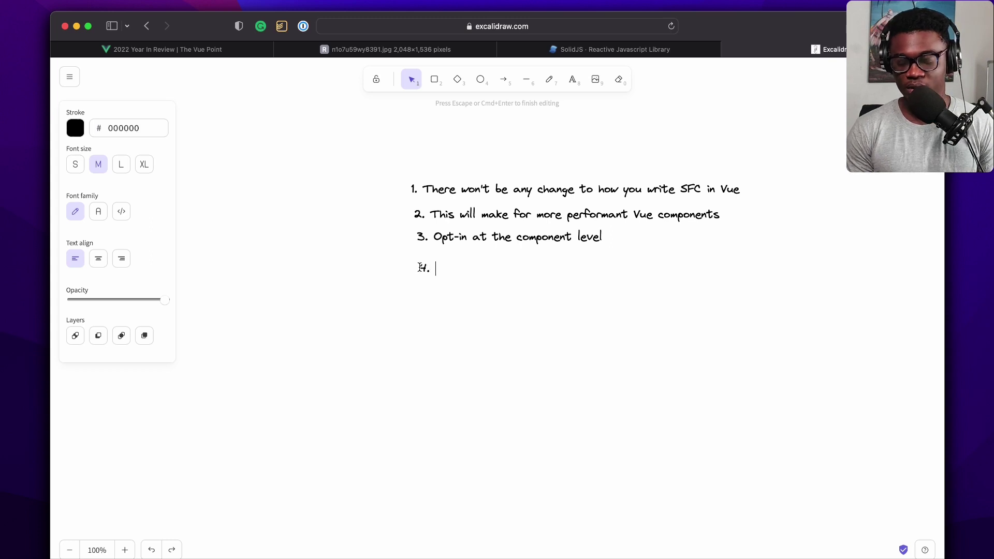
type(" V")
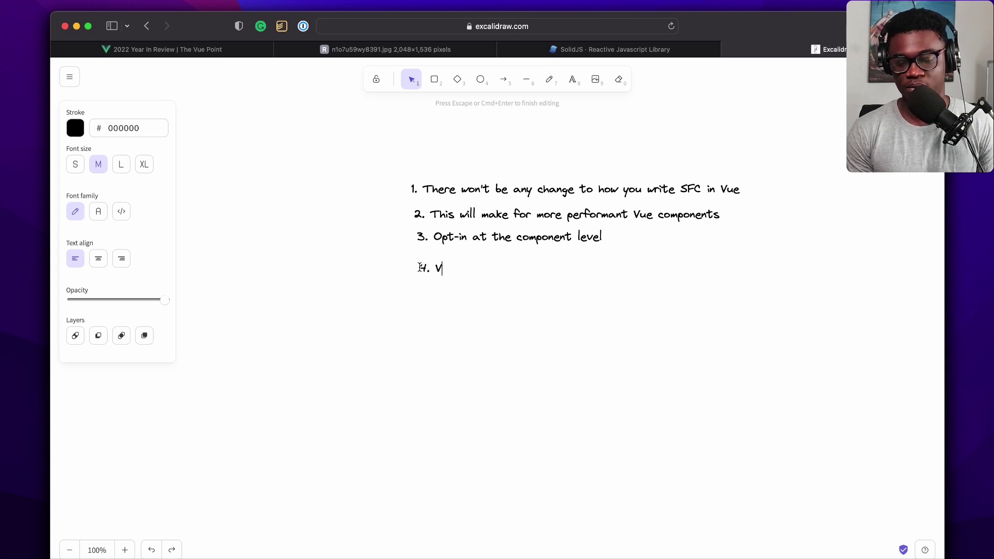
key("BackSpace")
type("No V-dom")
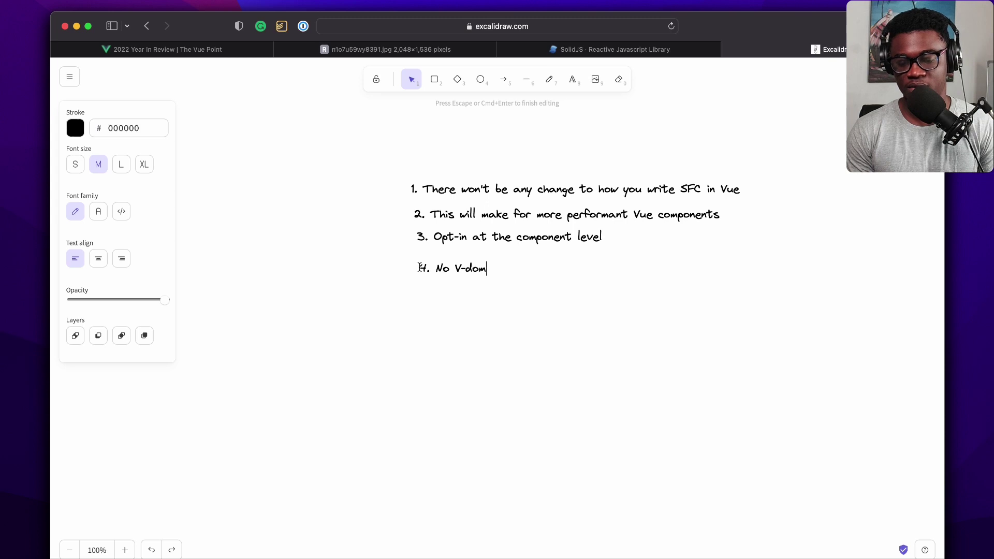
key("ctrl+super+space")
type("ya")
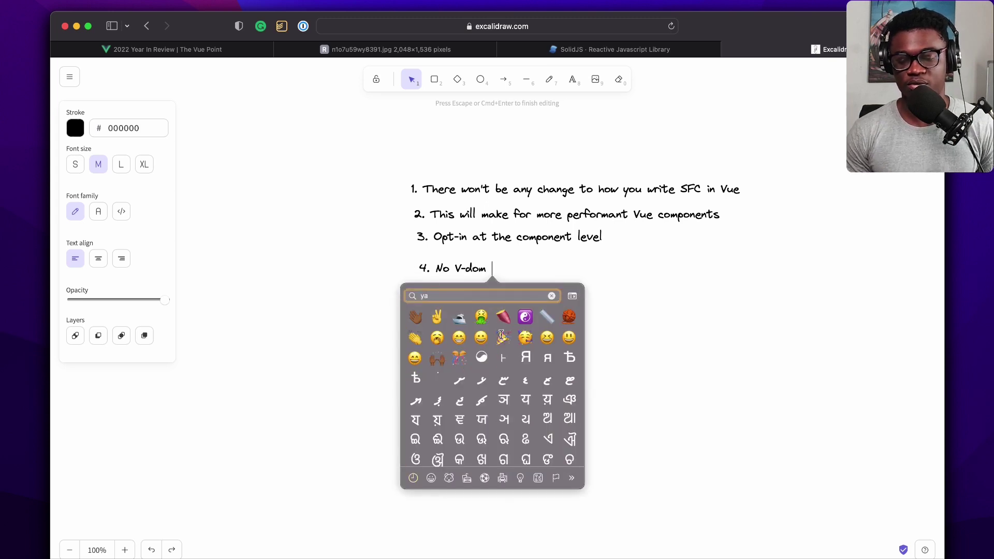
key("Escape")
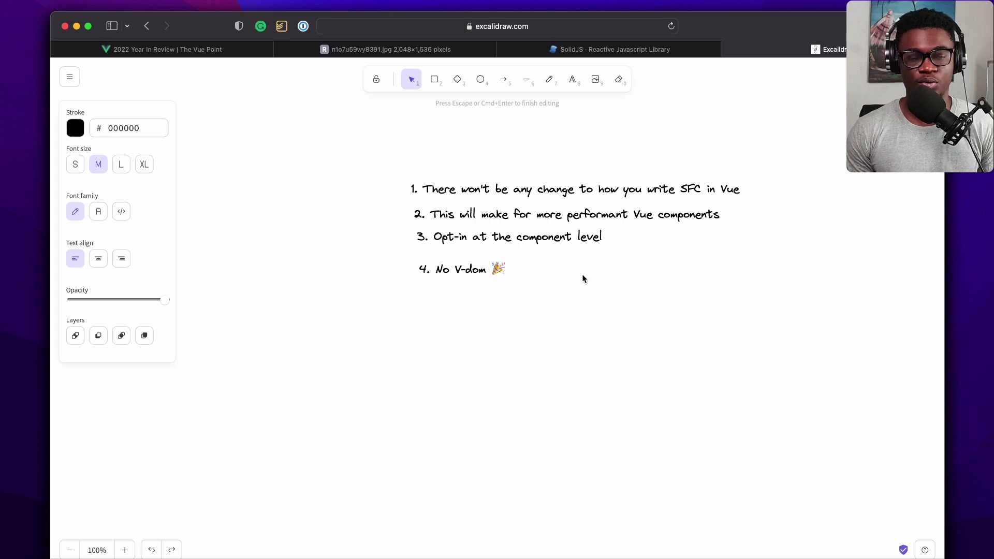
- Continue the fourth note with a line below reading "5. Its going to work with <script setup> only and also not in the options API"
key("Return")
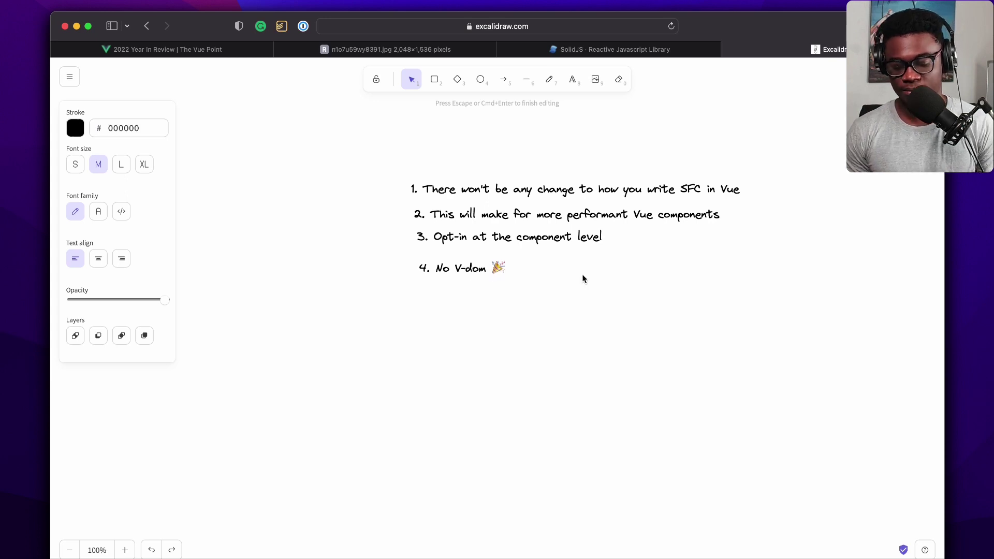
type("5.")
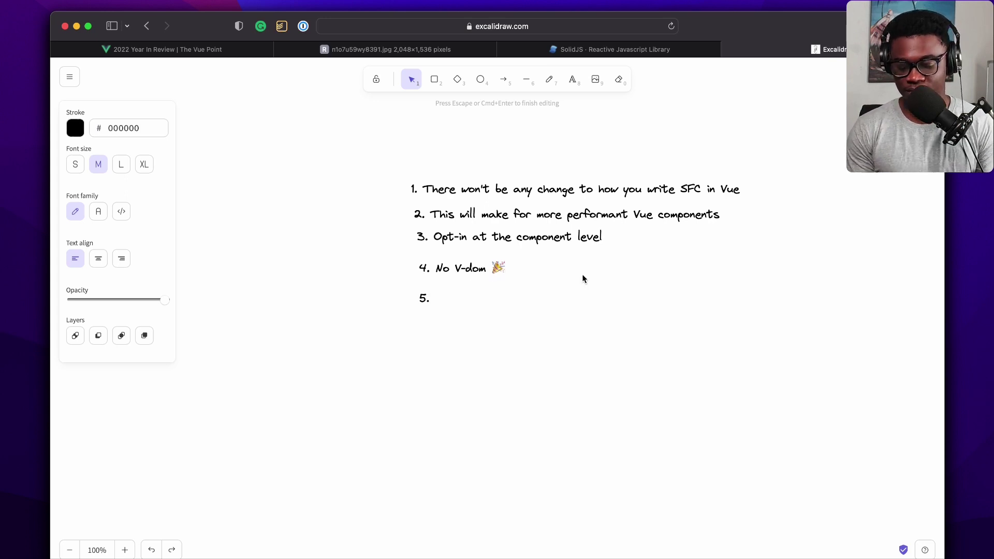
type(" Its ")
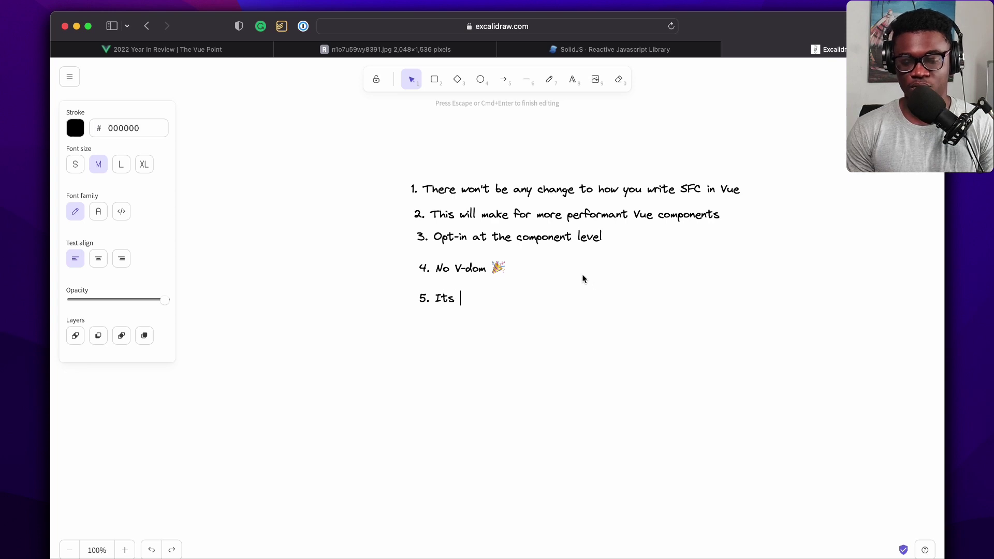
type("going to work ")
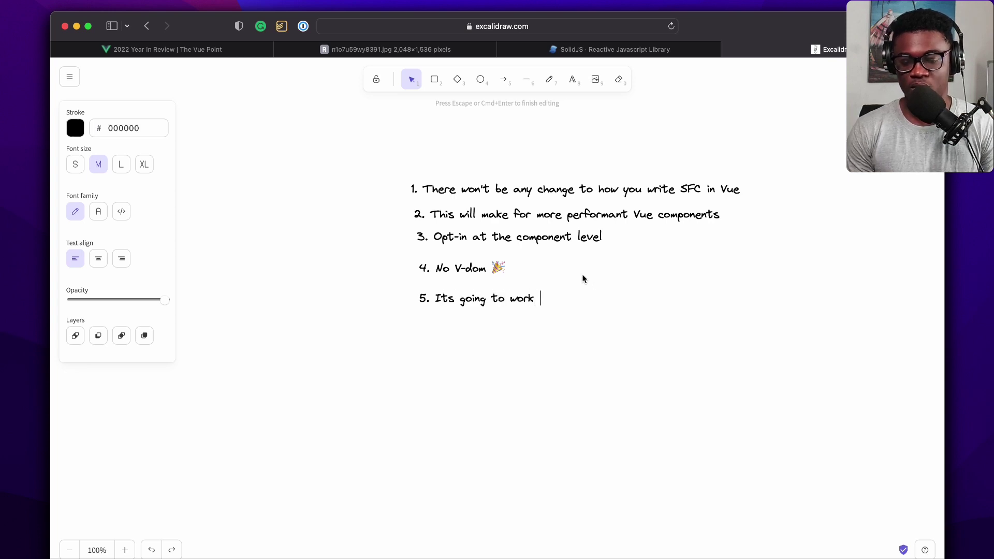
type("with <script")
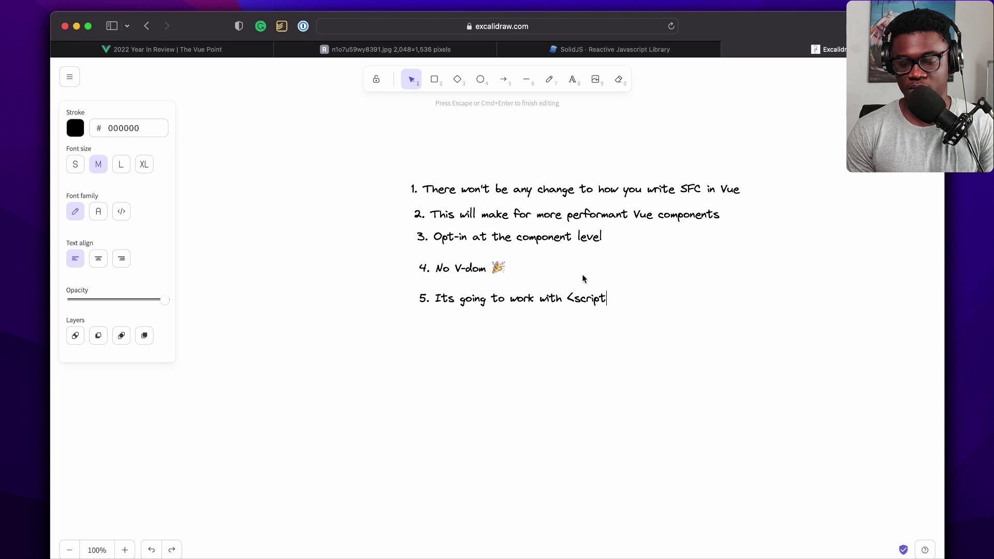
type(" setup> only")
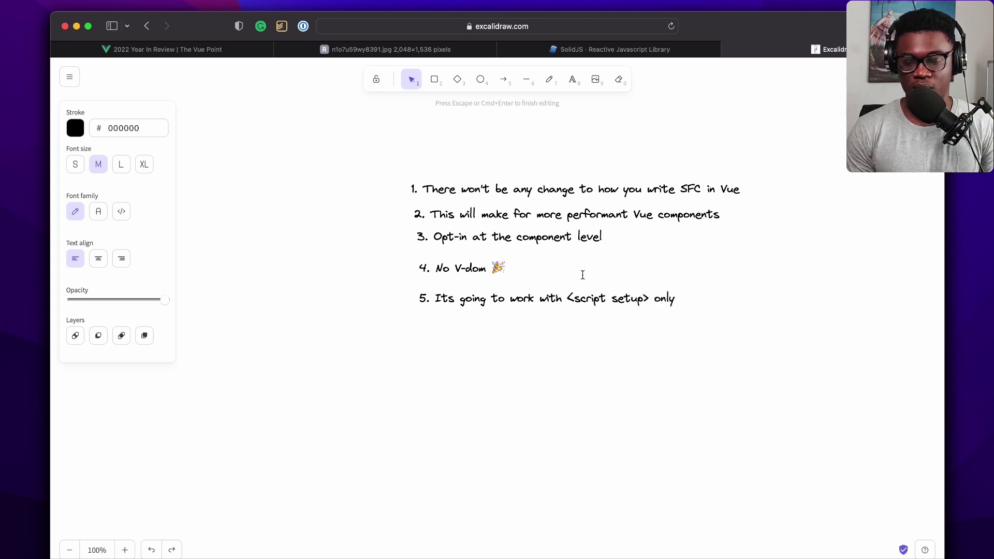
type(" and a")
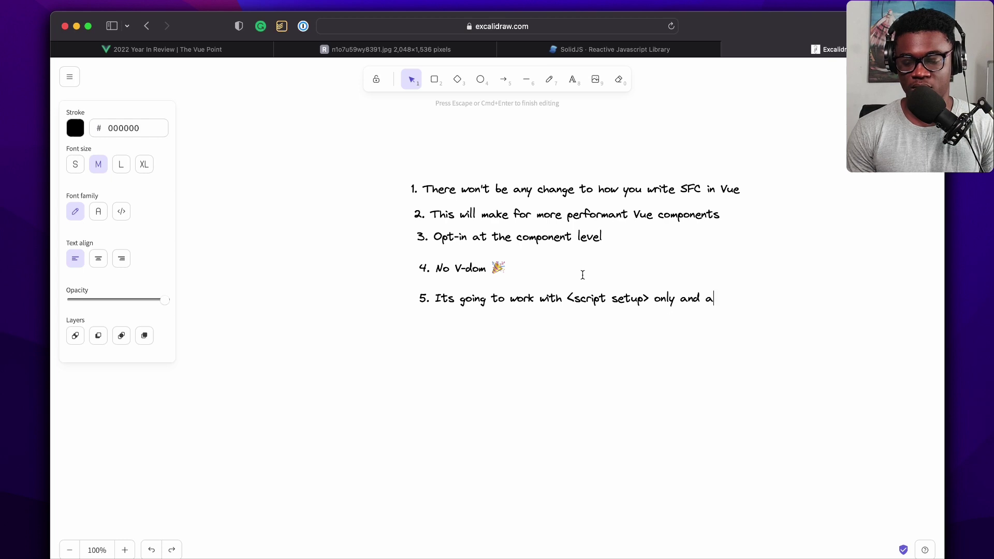
type("lso not in the o")
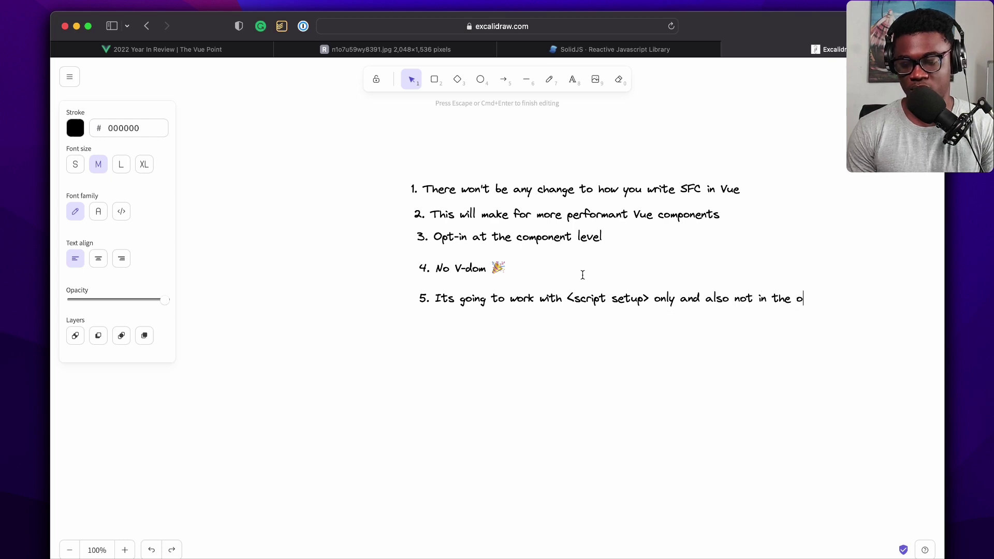
type("ptions Ap")
key("BackSpace")
type("PI")
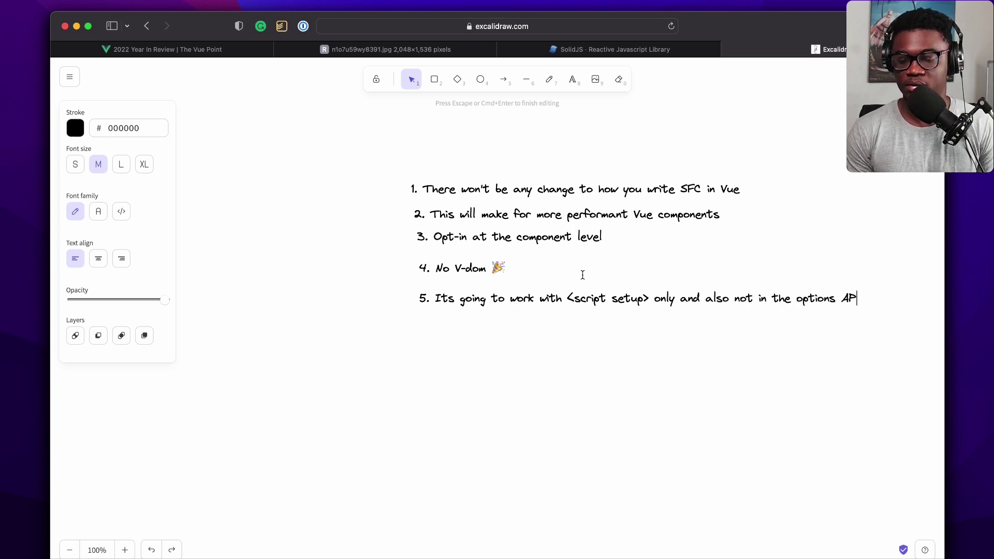